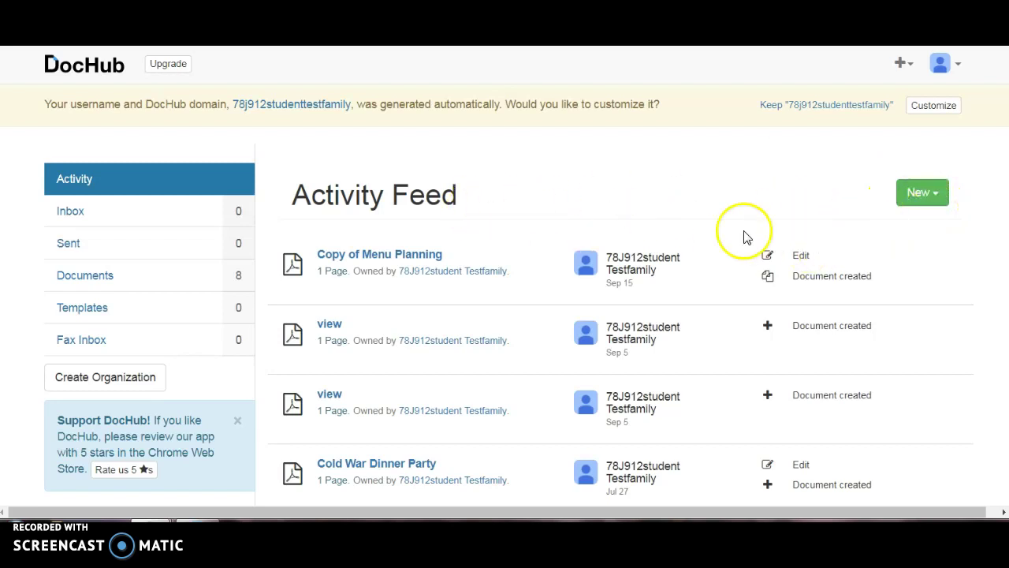
- Add USH Ch 14 Sect 1 Intreader.pdf to Google Drive from its PDF preview
click(941, 202)
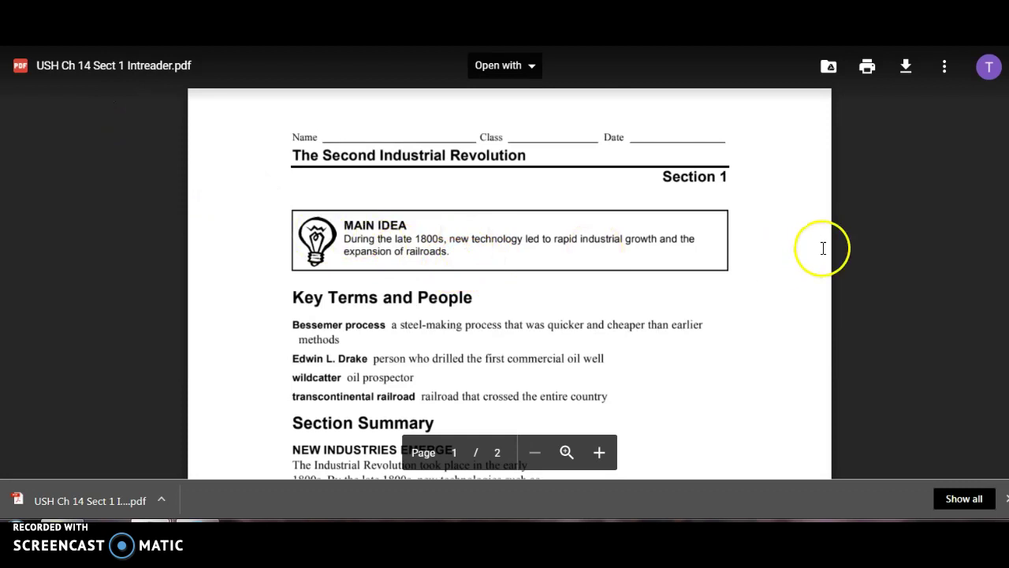
click(828, 71)
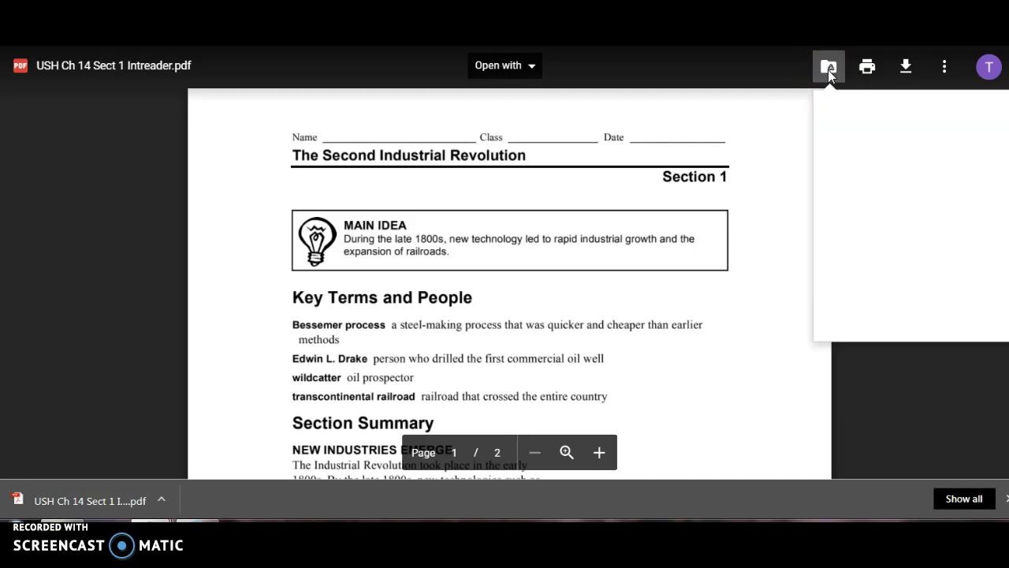
click(858, 149)
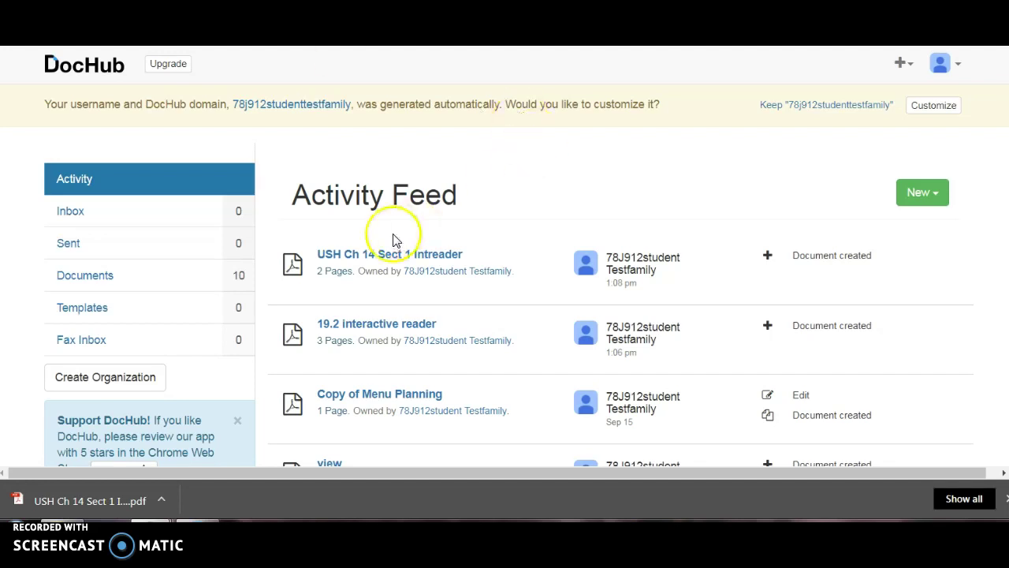
- Start importing a new DocHub document with Google Drive as the source
click(937, 199)
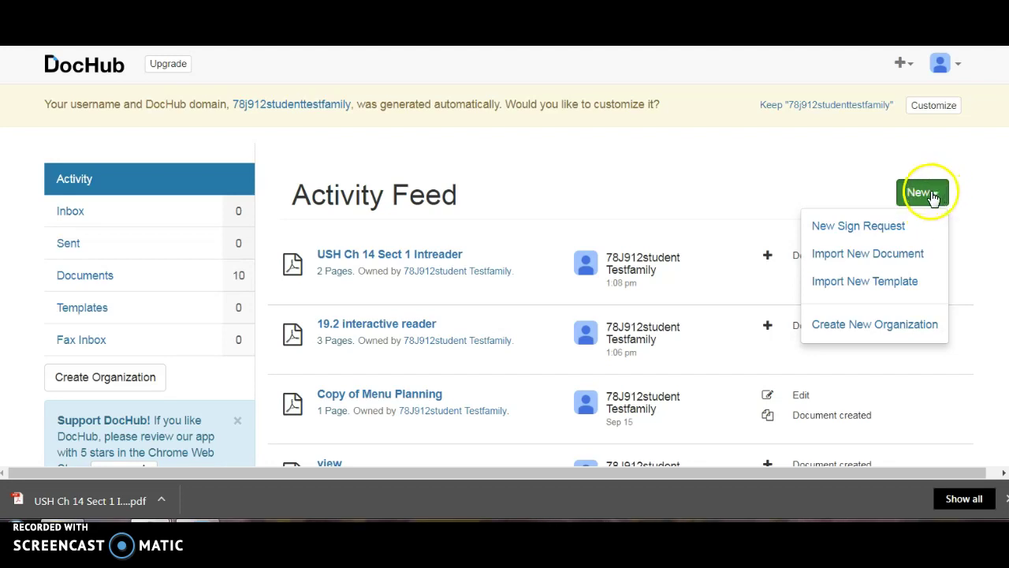
click(889, 253)
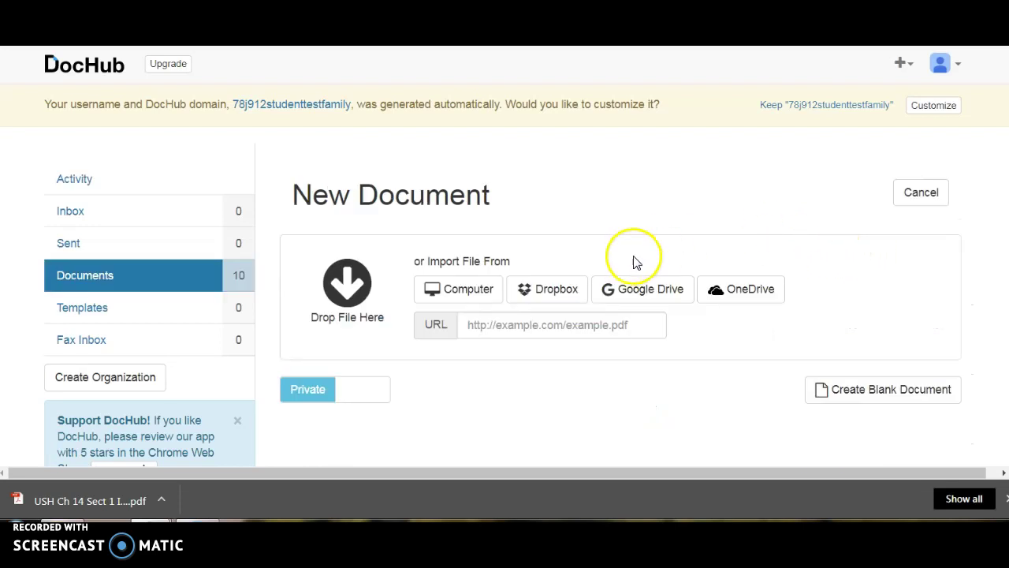
click(637, 305)
- Search the Drive files for "ush ch 14" and import USH Ch 14 Sect 1 Intreader.pdf into the editor
click(380, 195)
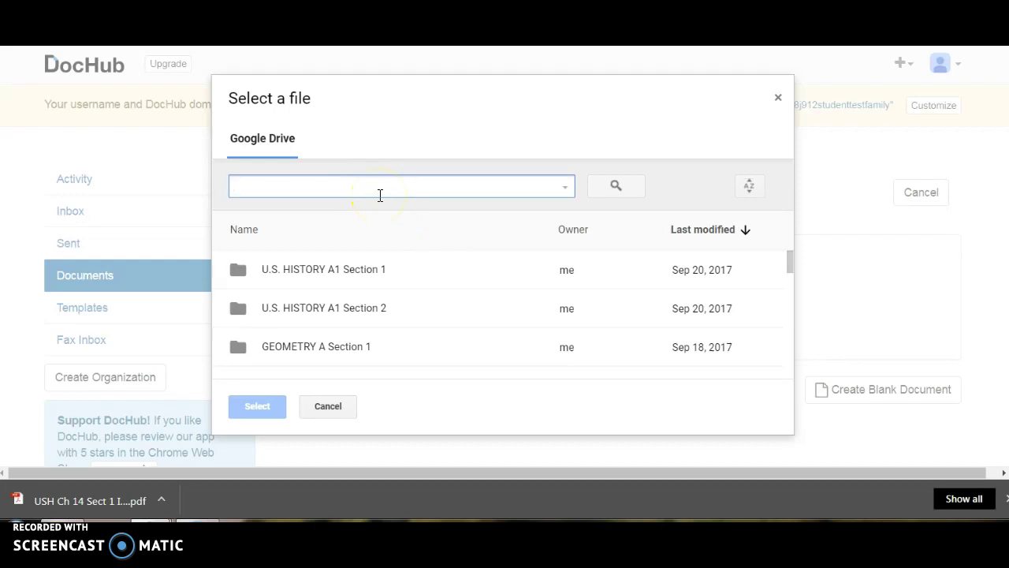
text(ush)
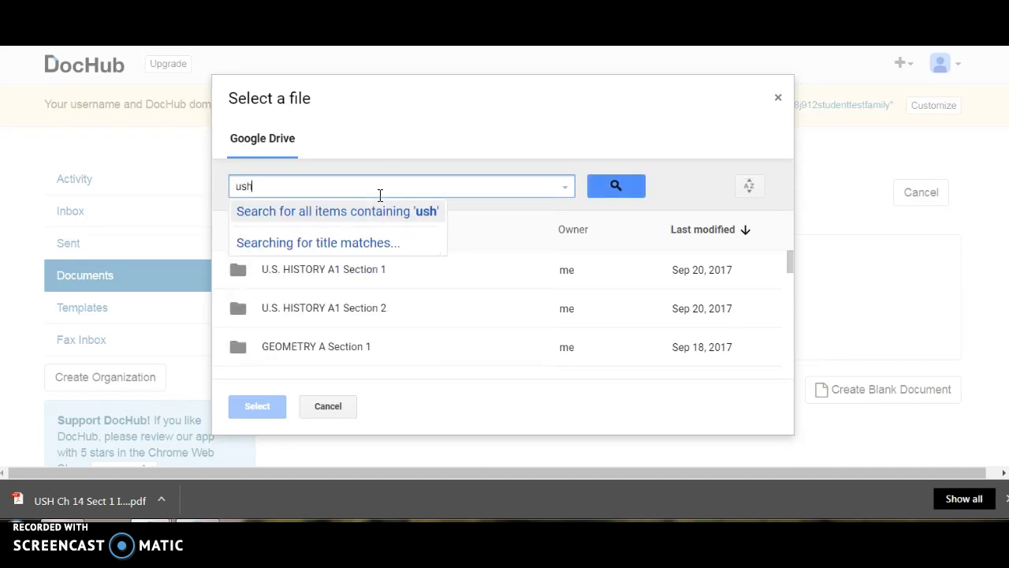
text( ch)
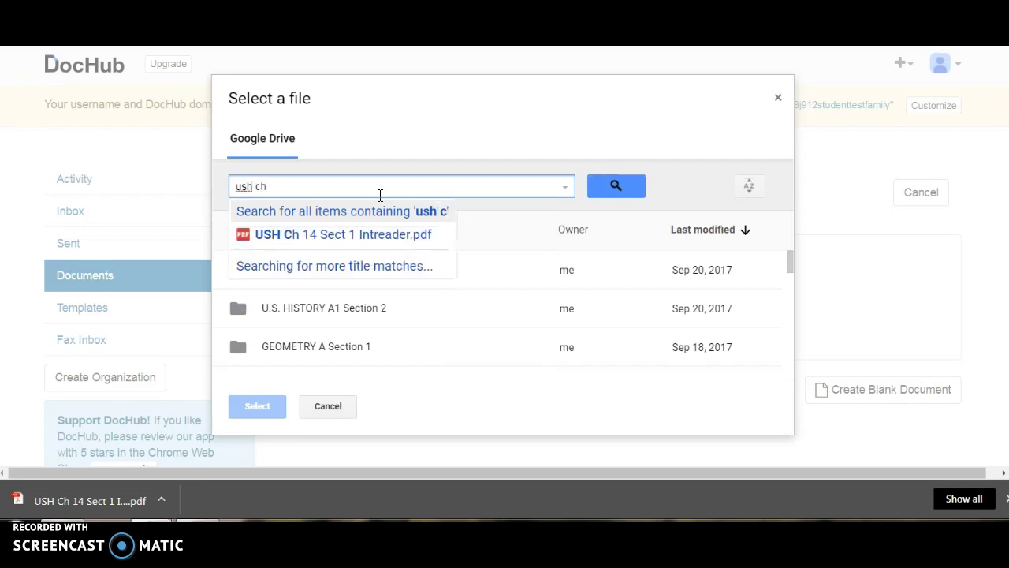
text( 14)
key(Return)
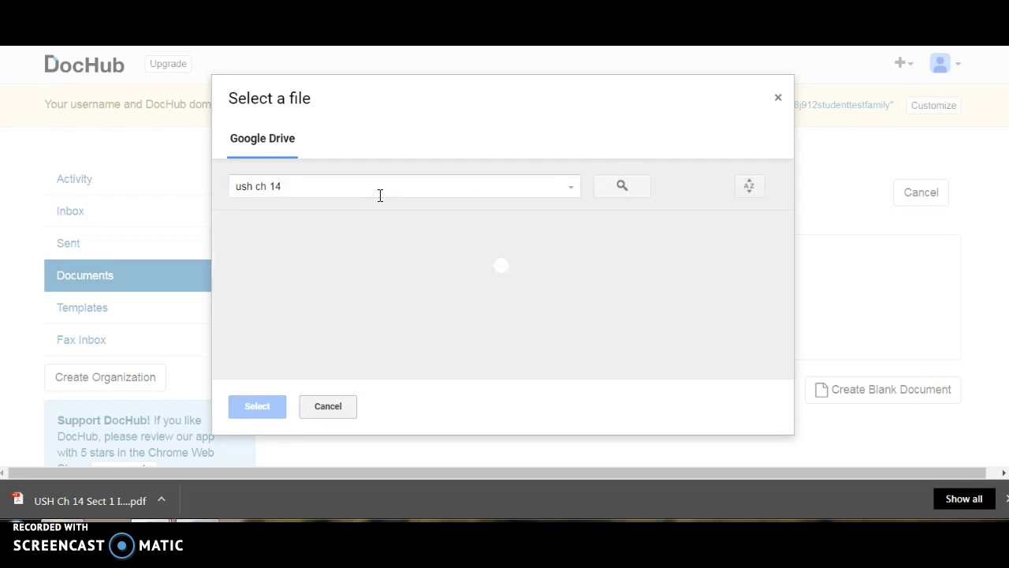
click(345, 276)
click(254, 407)
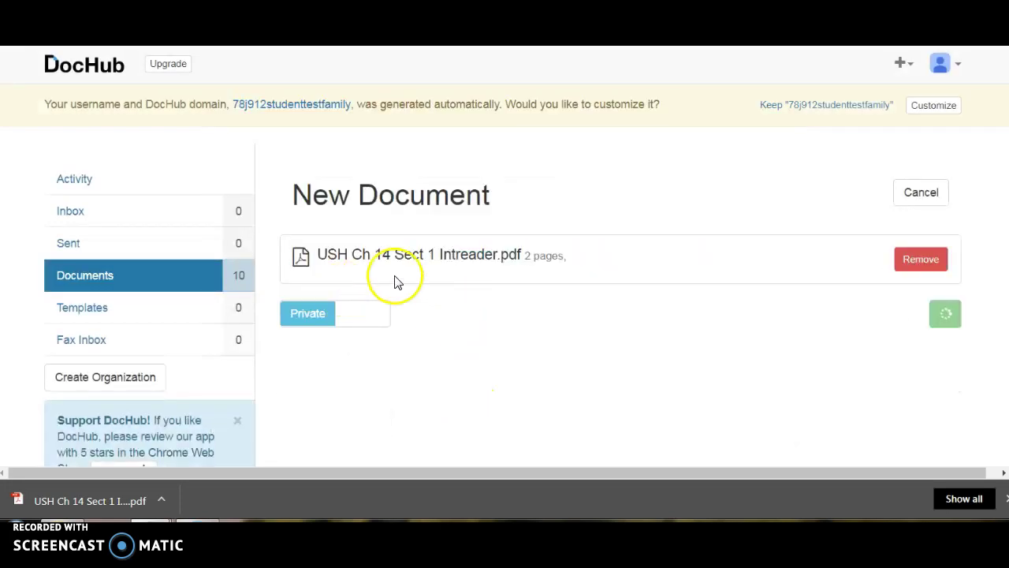
click(906, 256)
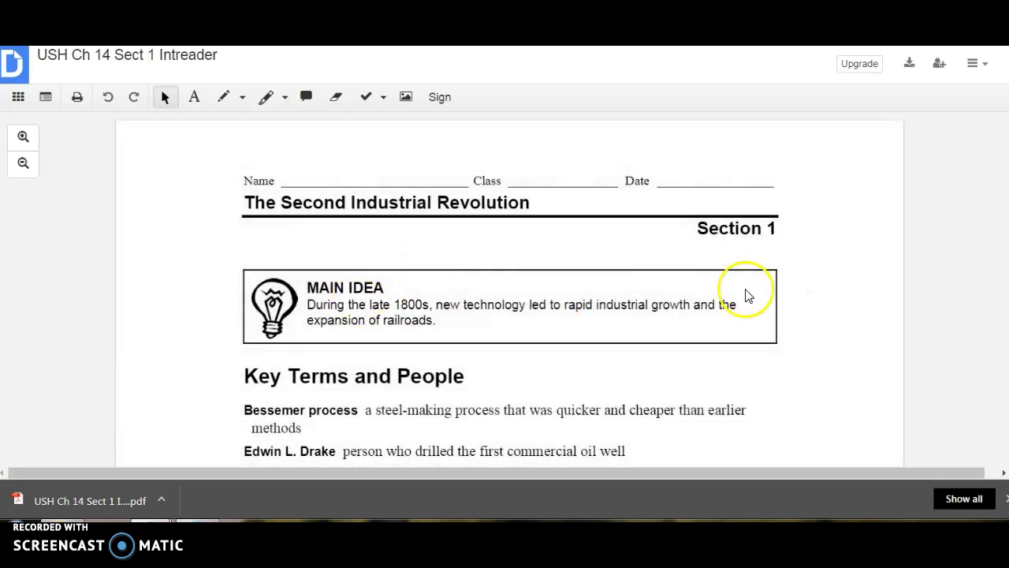
- Add the text "answer here" on the answer line of the question about what power replaced steam and water power
scroll(745, 254, down, 5)
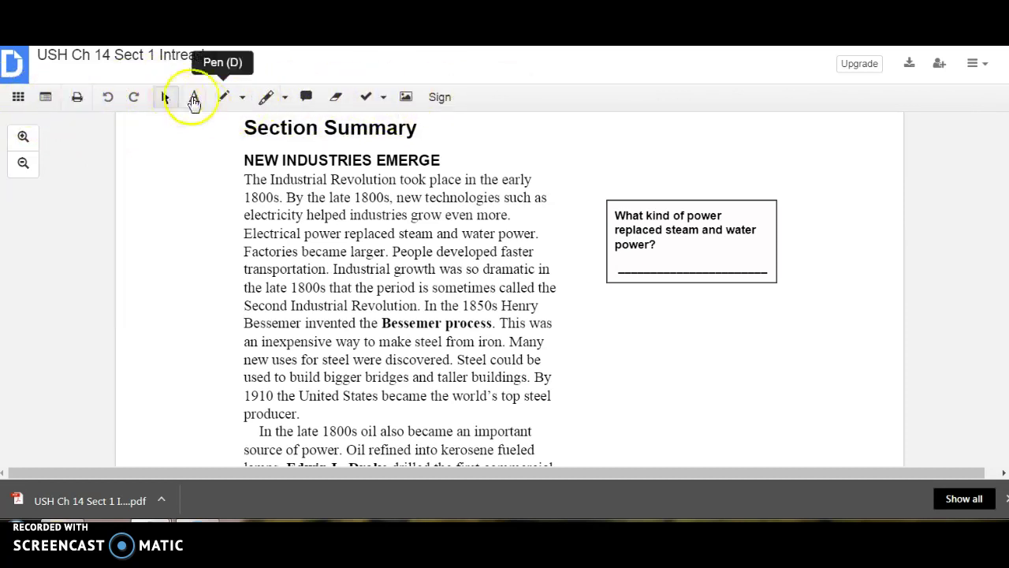
scroll(552, 323, up, 4)
scroll(442, 310, down, 4)
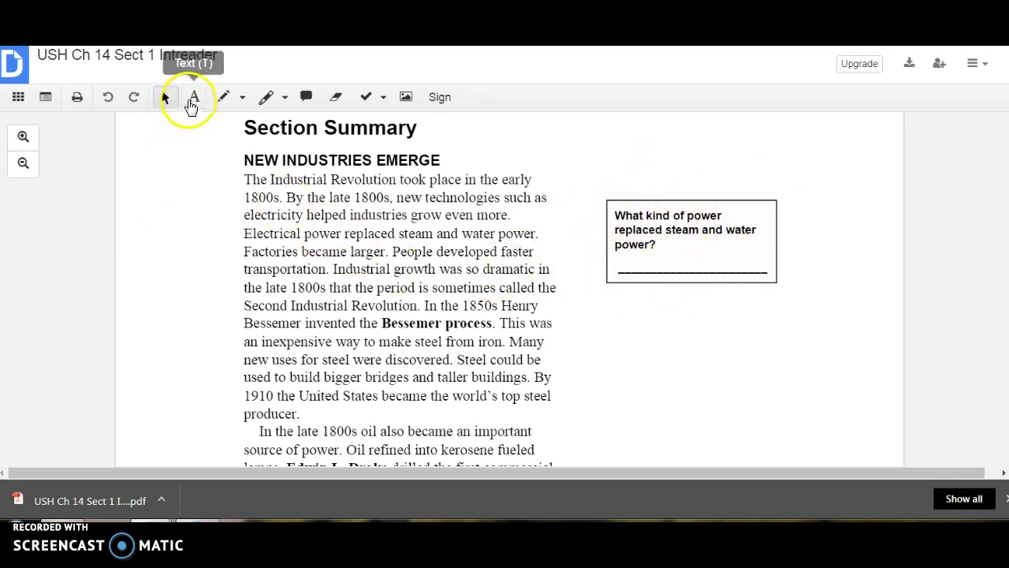
click(194, 100)
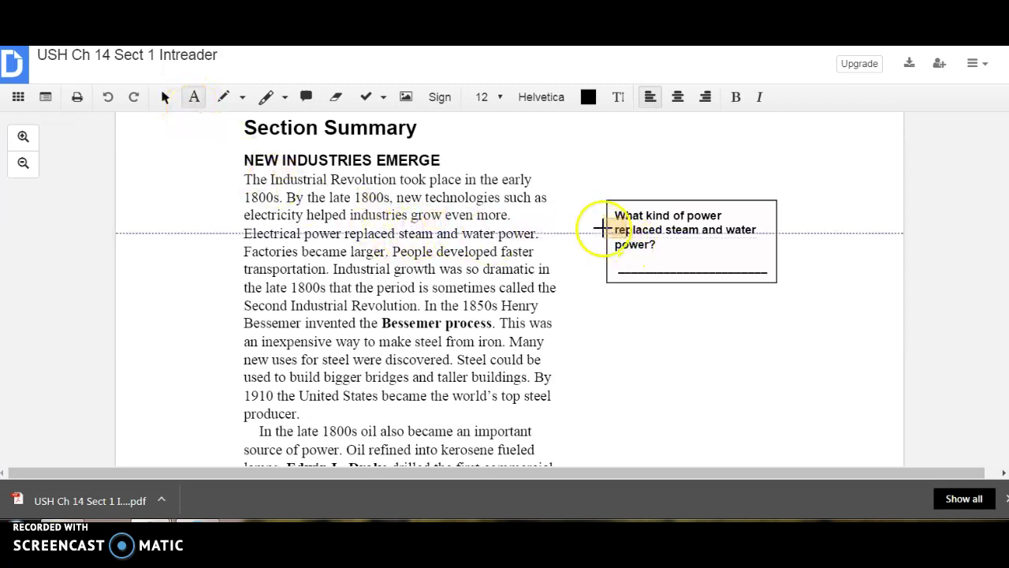
drag(618, 250, 771, 269)
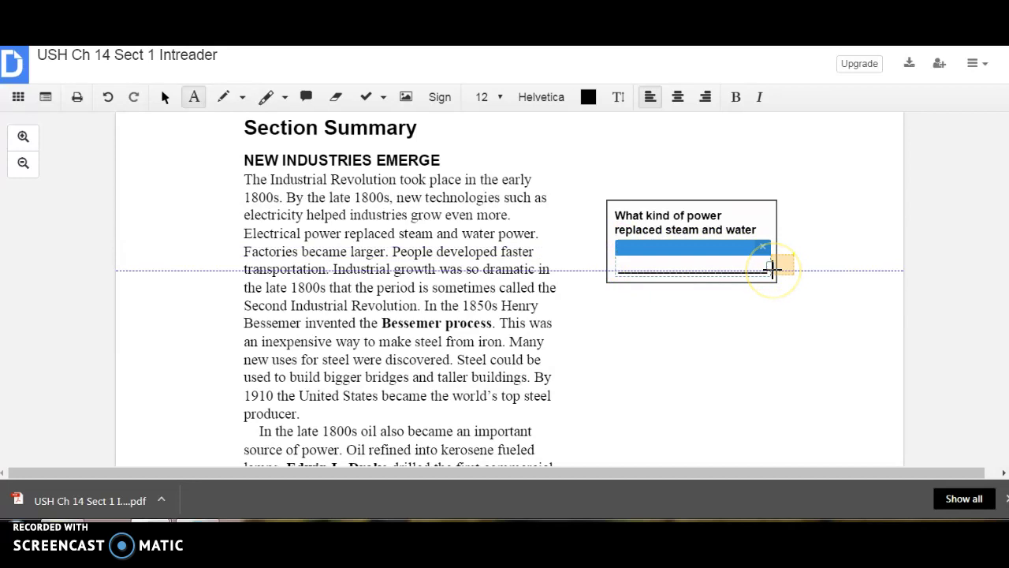
text(answer here)
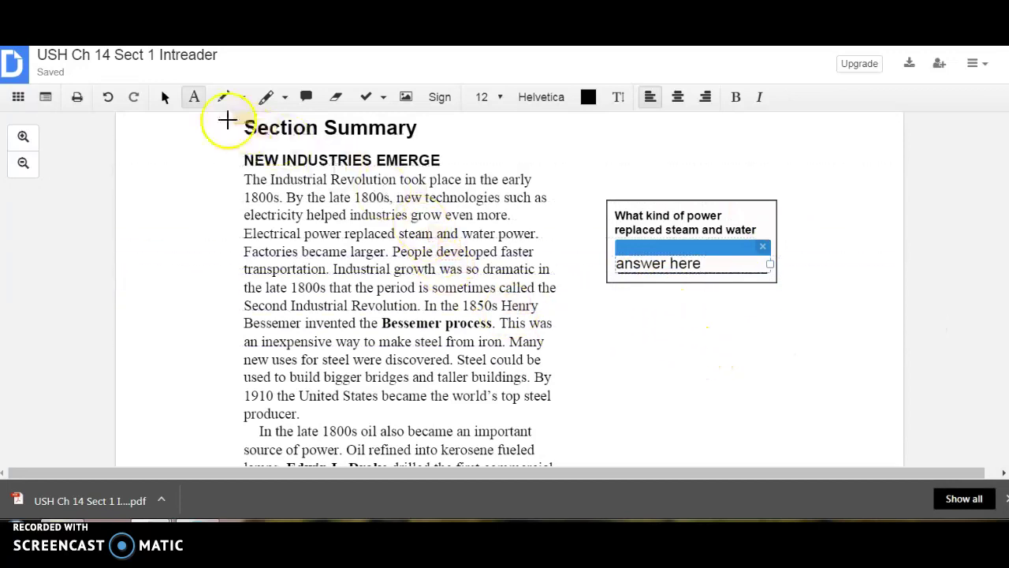
click(166, 101)
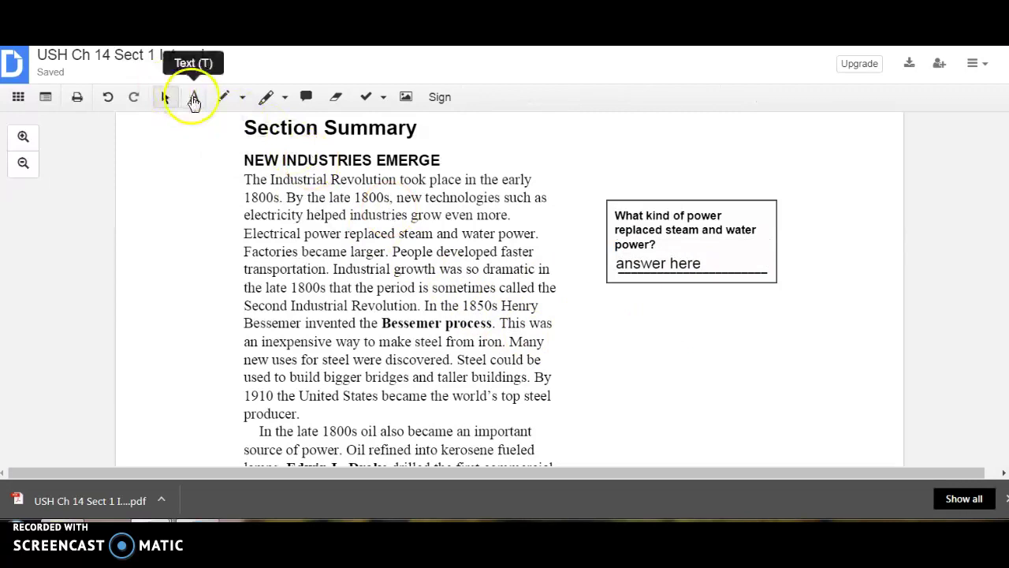
- Add the text "answer 2 here" on the answer line of the question "Where was there an oil boom?"
click(194, 97)
scroll(677, 323, down, 3)
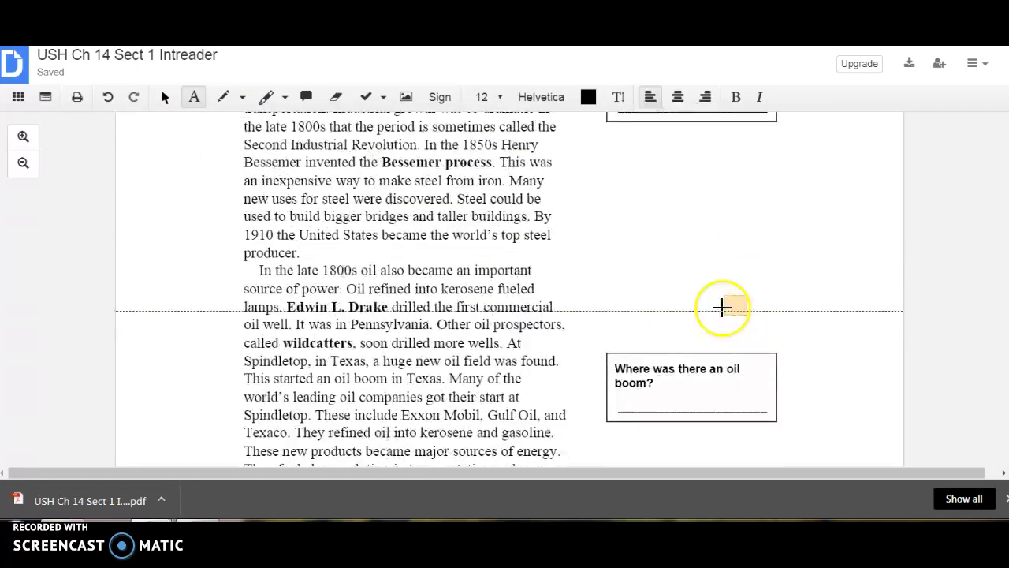
scroll(713, 298, down, 1)
drag(615, 222, 769, 254)
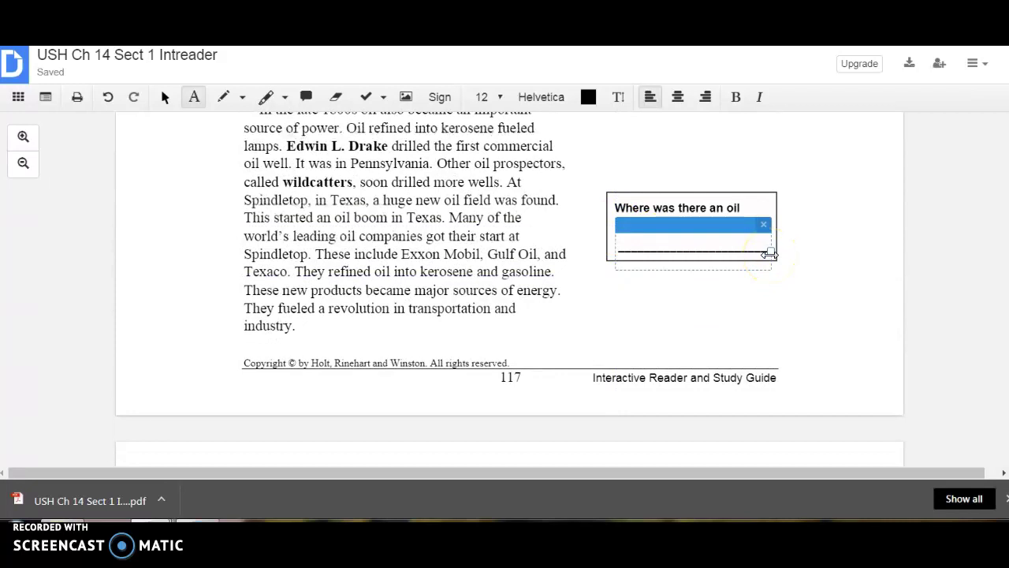
text(answer 2 here)
scroll(682, 275, up, 1)
- Underline "the first transcontinental railroad" in the Railroads Expand passage on page 2 with the Pen tool
scroll(679, 270, down, 4)
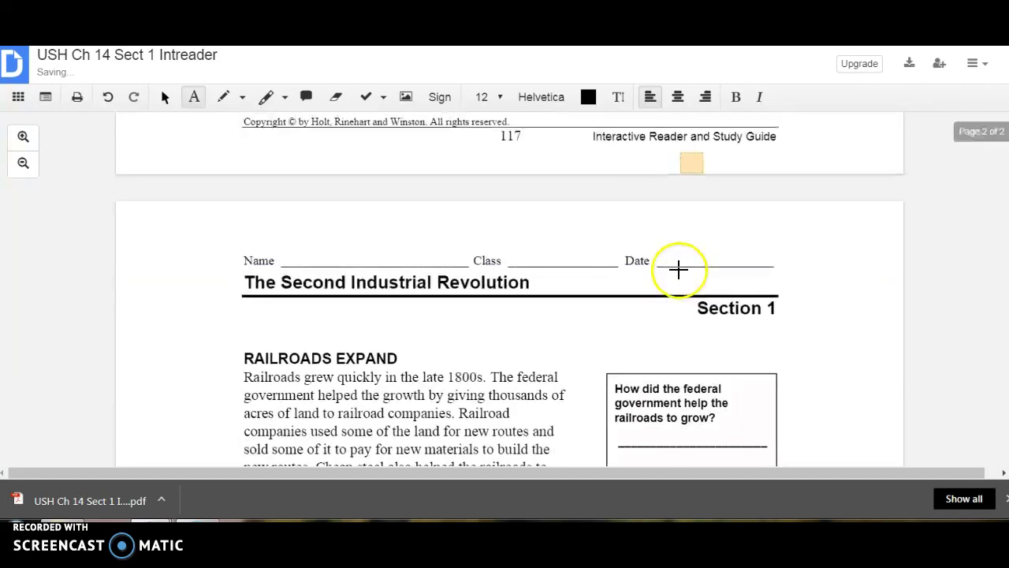
scroll(678, 270, up, 6)
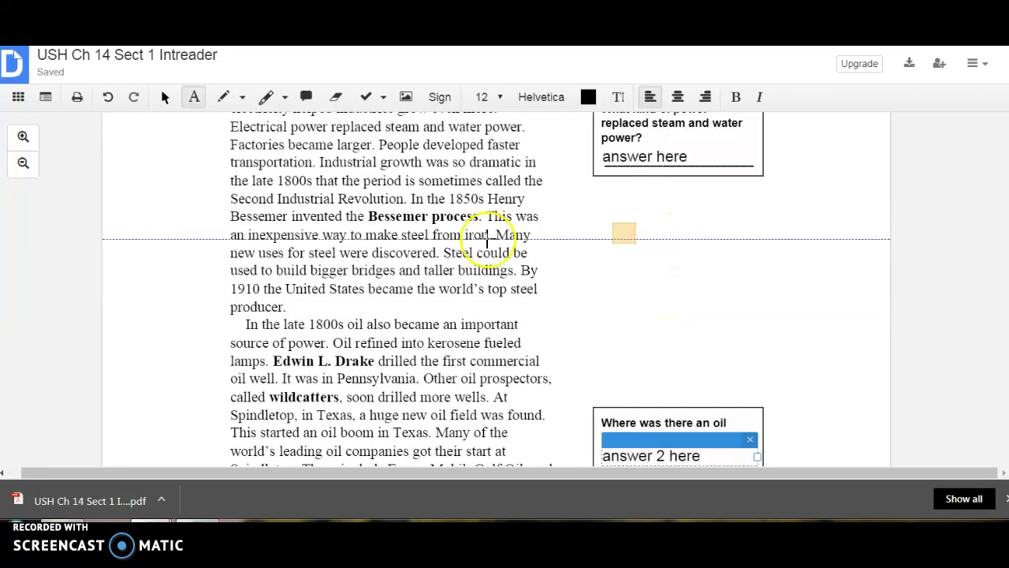
scroll(488, 240, up, 2)
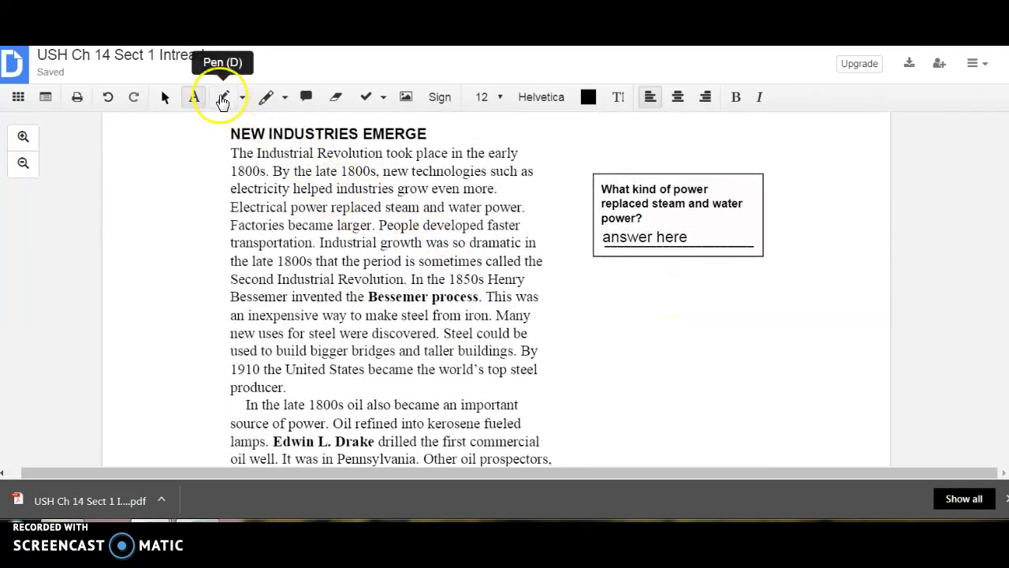
click(223, 100)
scroll(468, 236, up, 1)
scroll(454, 207, down, 9)
scroll(441, 285, down, 5)
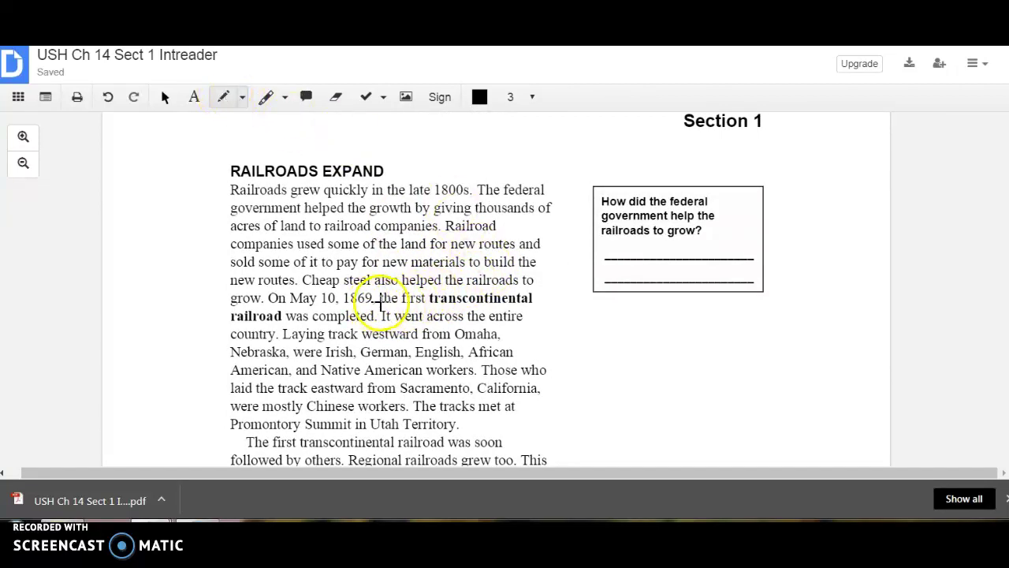
drag(408, 306, 541, 310)
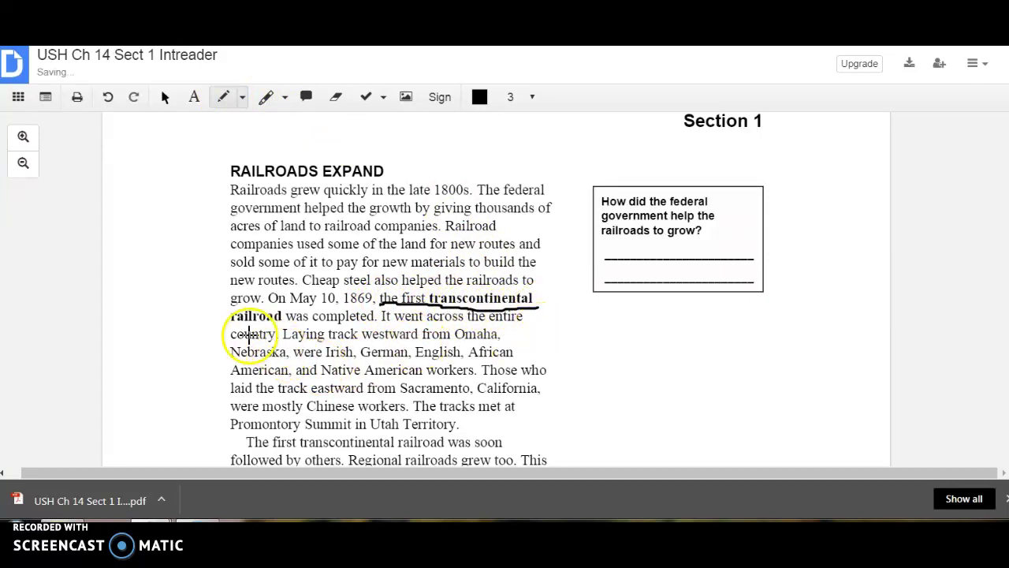
drag(229, 322, 286, 323)
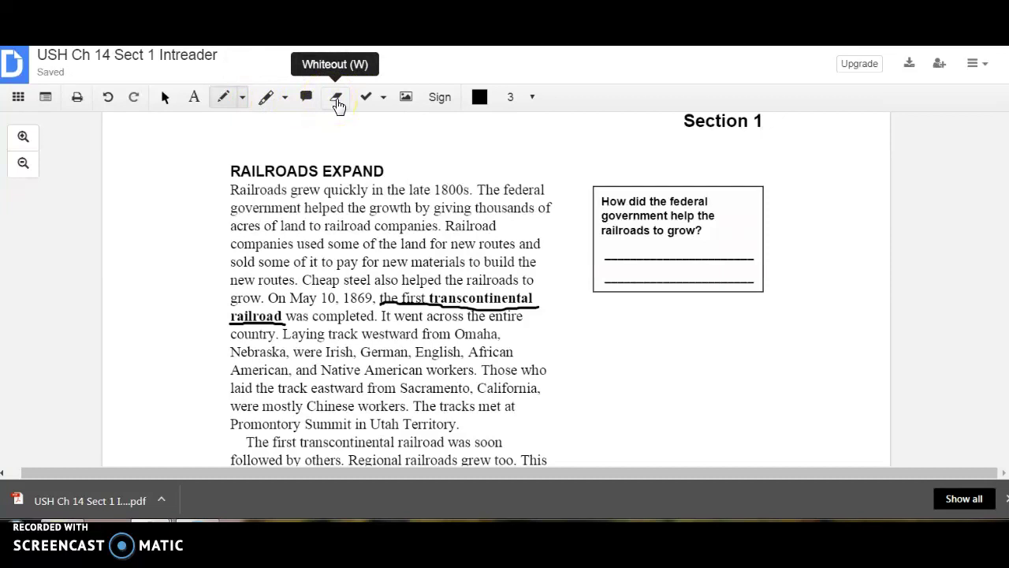
- Remove the pen underlines beneath "the first transcontinental" and "railroad" on page 2
click(337, 105)
drag(377, 281, 538, 289)
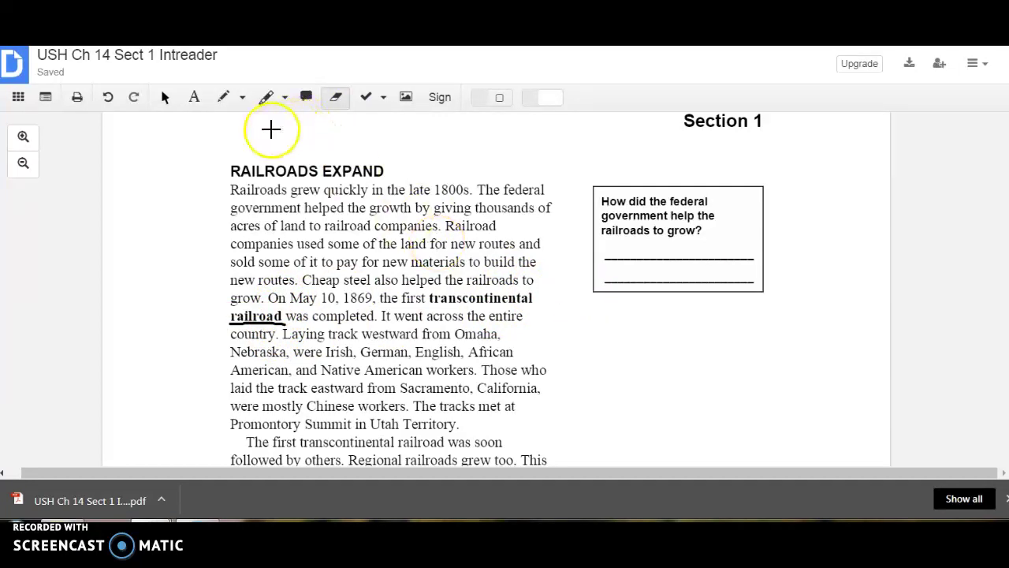
click(166, 99)
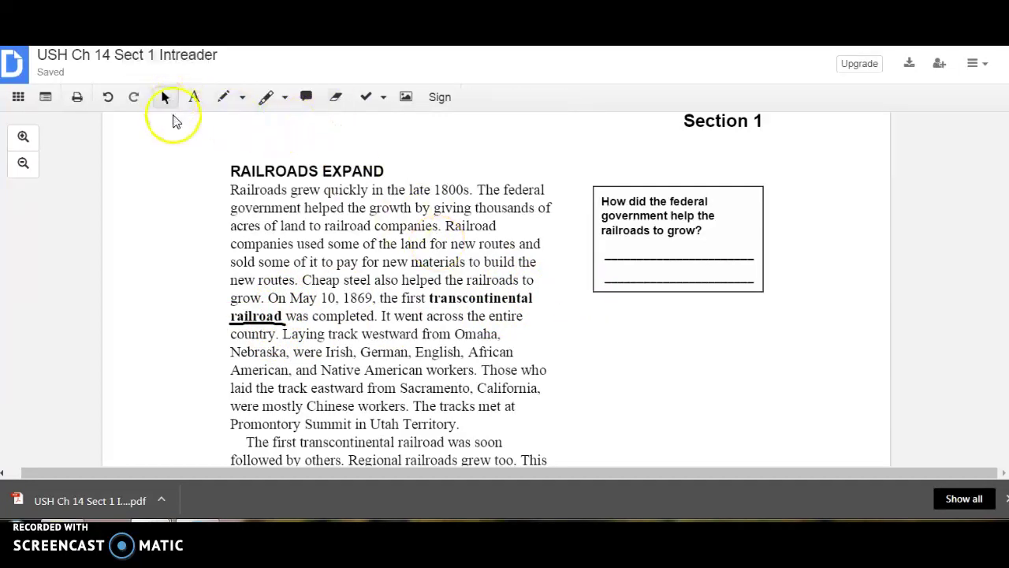
click(271, 315)
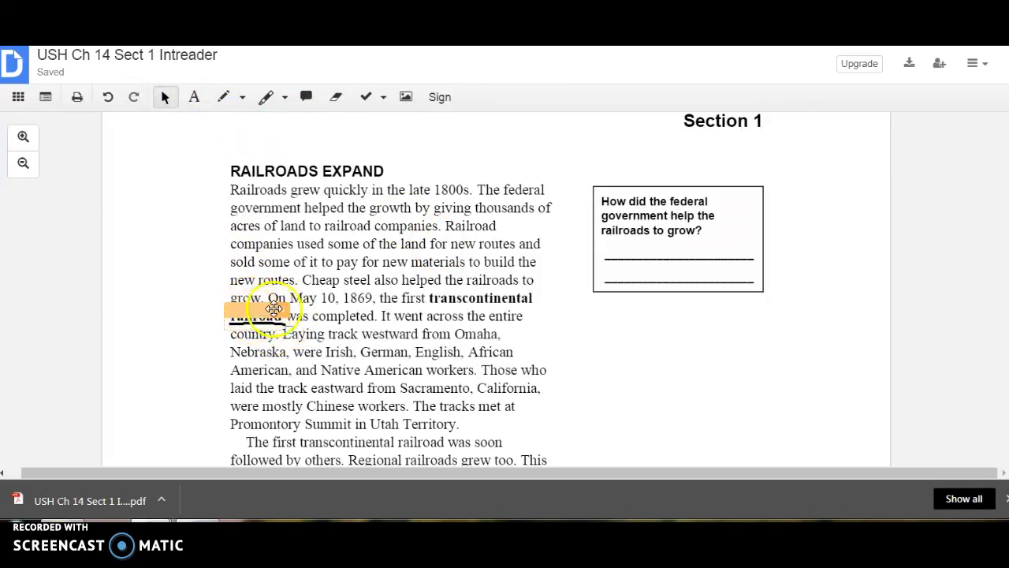
key(Delete)
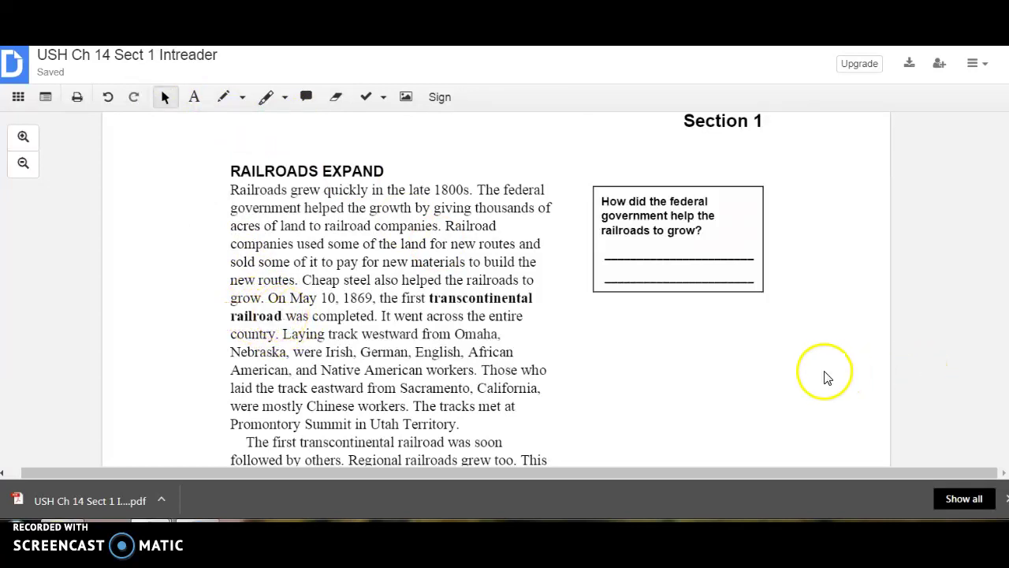
- Review the text answers and the reading passages across both pages of the worksheet
scroll(595, 331, up, 5)
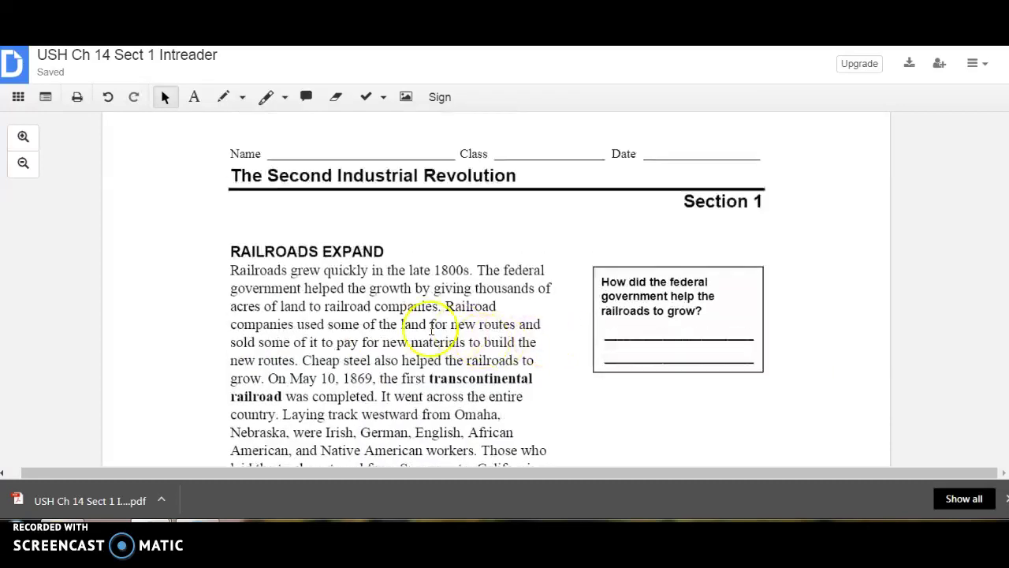
scroll(512, 312, up, 3)
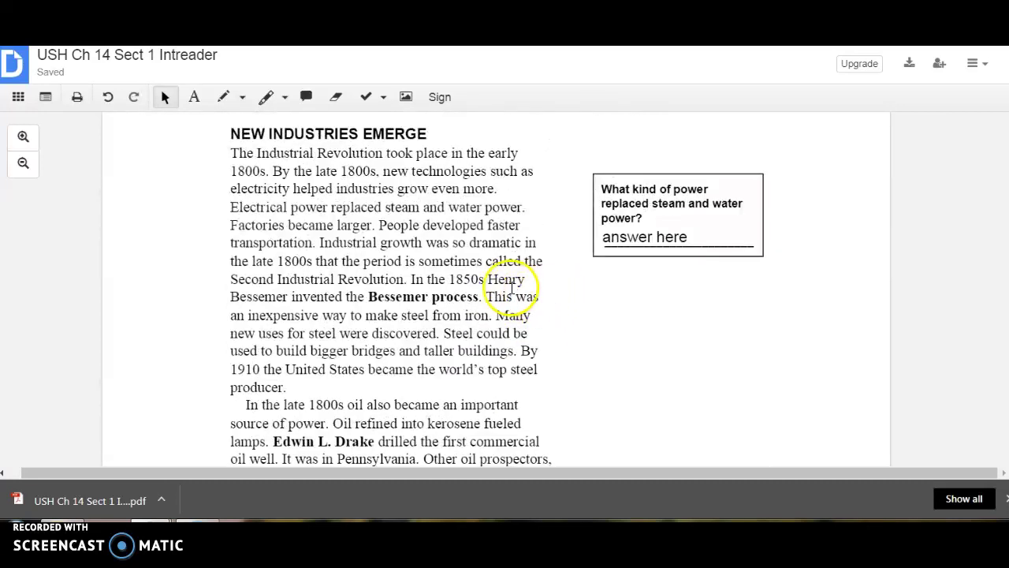
scroll(412, 336, up, 5)
scroll(410, 339, down, 3)
scroll(409, 342, down, 3)
scroll(444, 326, up, 6)
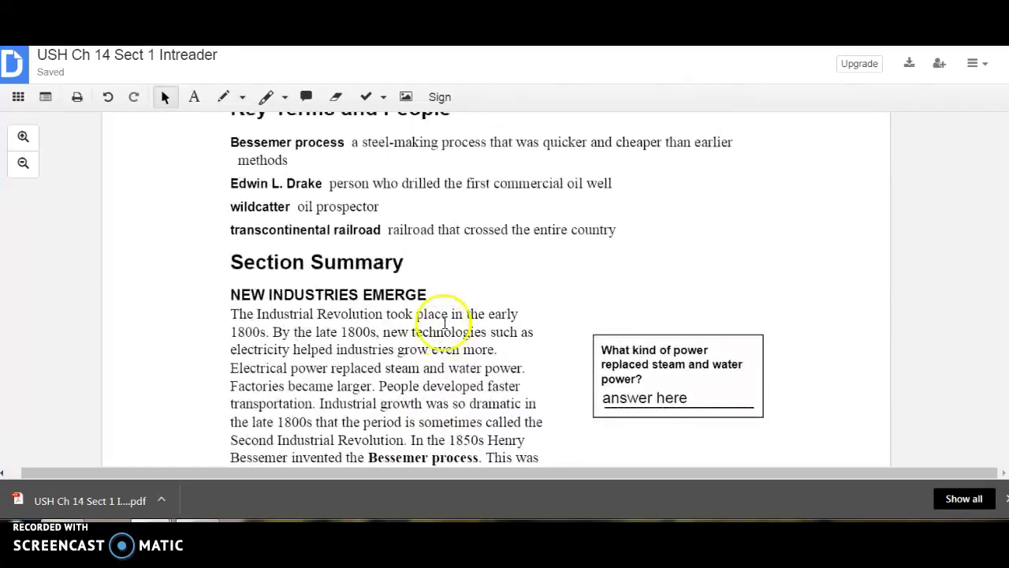
scroll(473, 327, down, 10)
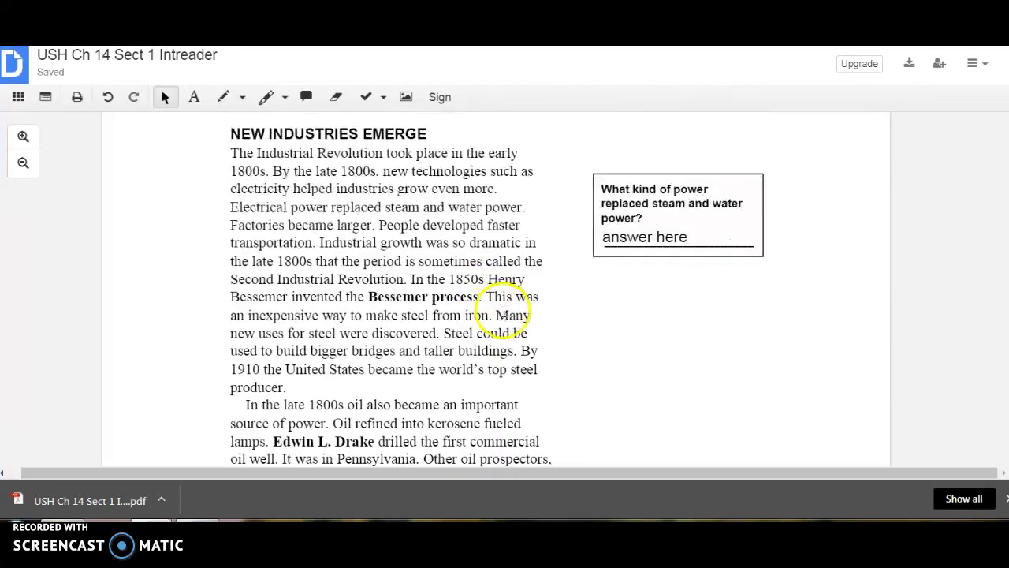
scroll(514, 311, down, 3)
scroll(575, 300, up, 3)
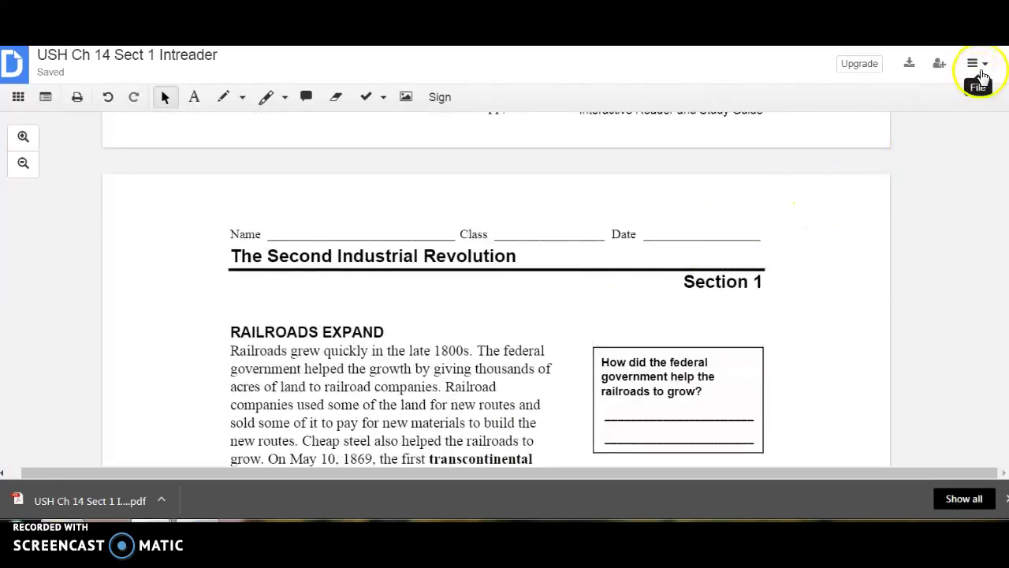
- Export the annotated worksheet to My Drive in Google Drive under the file name "USH Ch 14 Sect 1 Intreader"
click(986, 67)
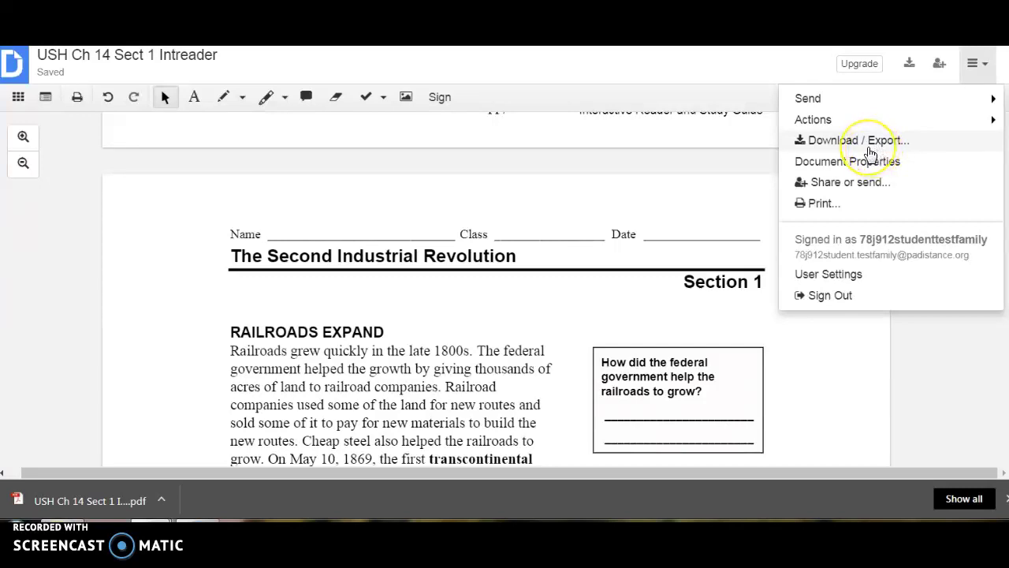
click(860, 141)
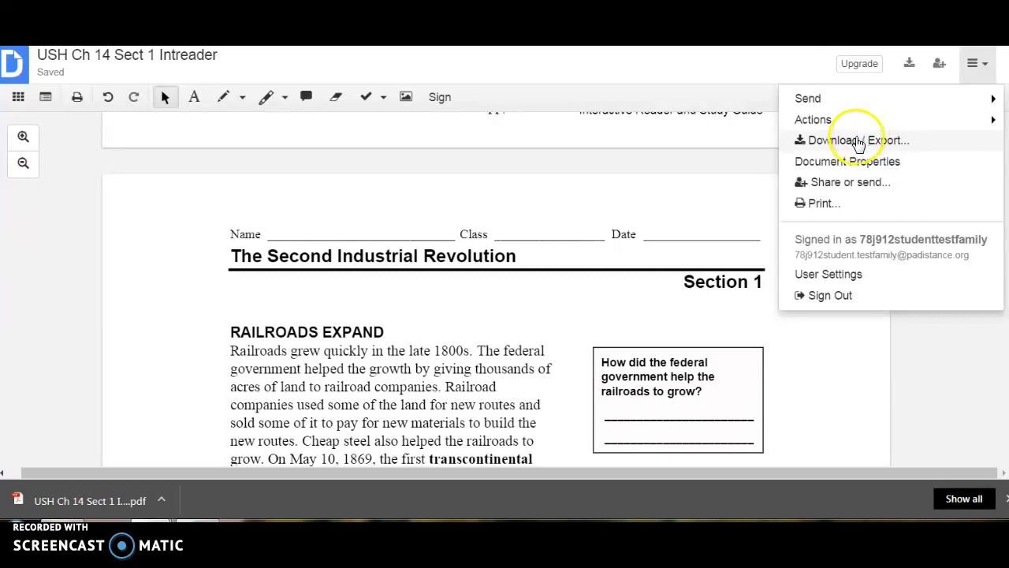
click(858, 142)
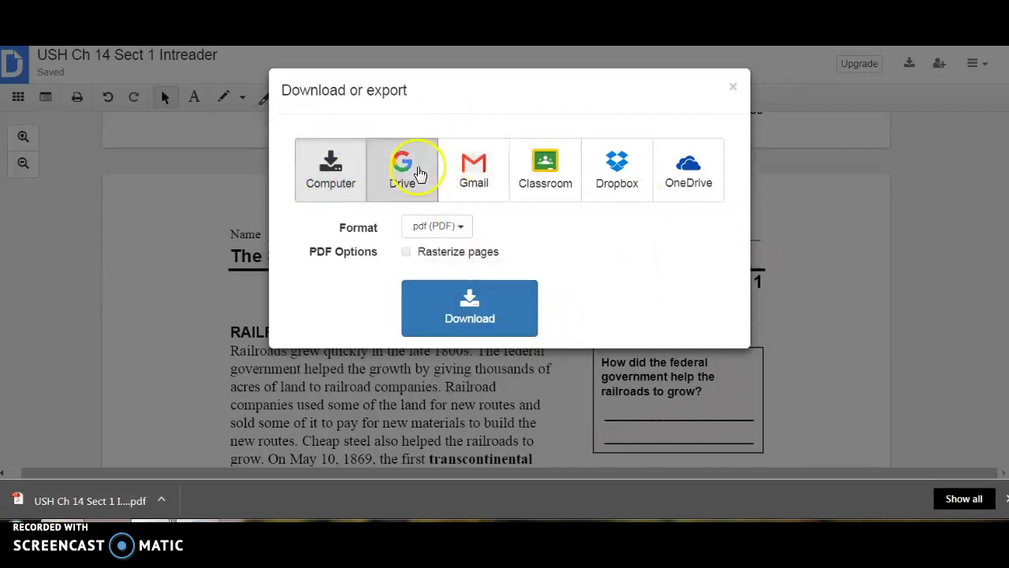
click(419, 173)
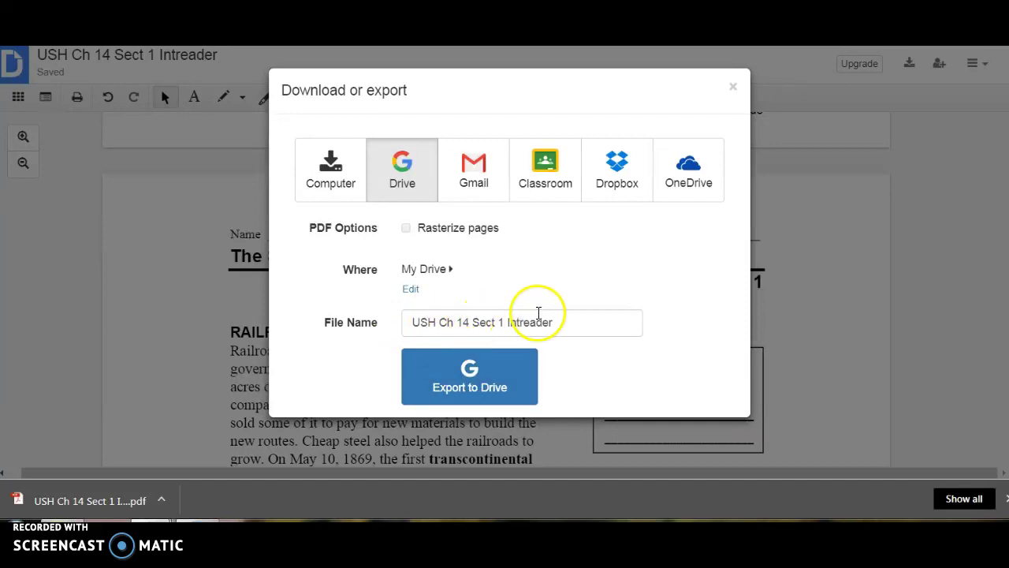
click(474, 394)
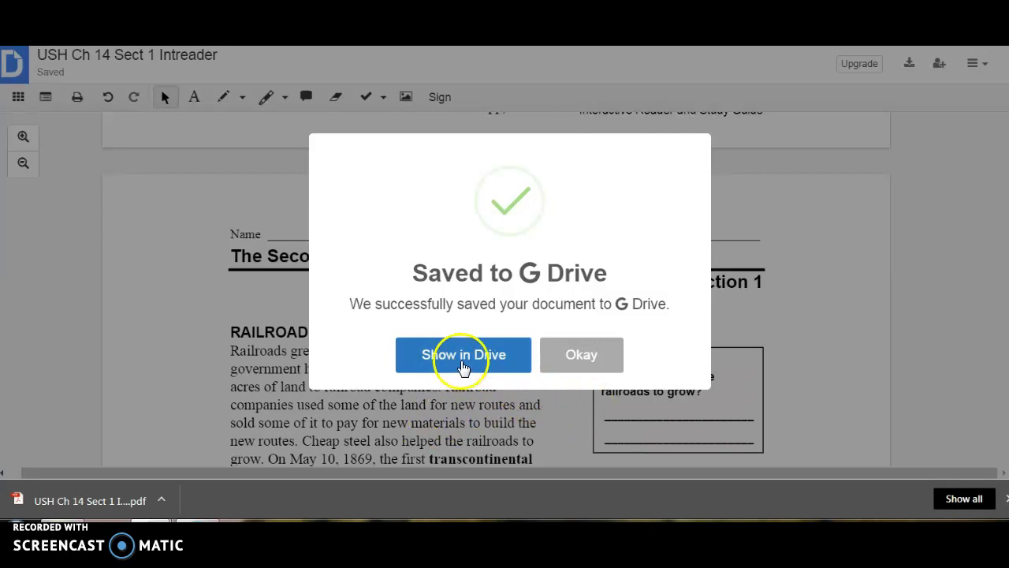
click(580, 359)
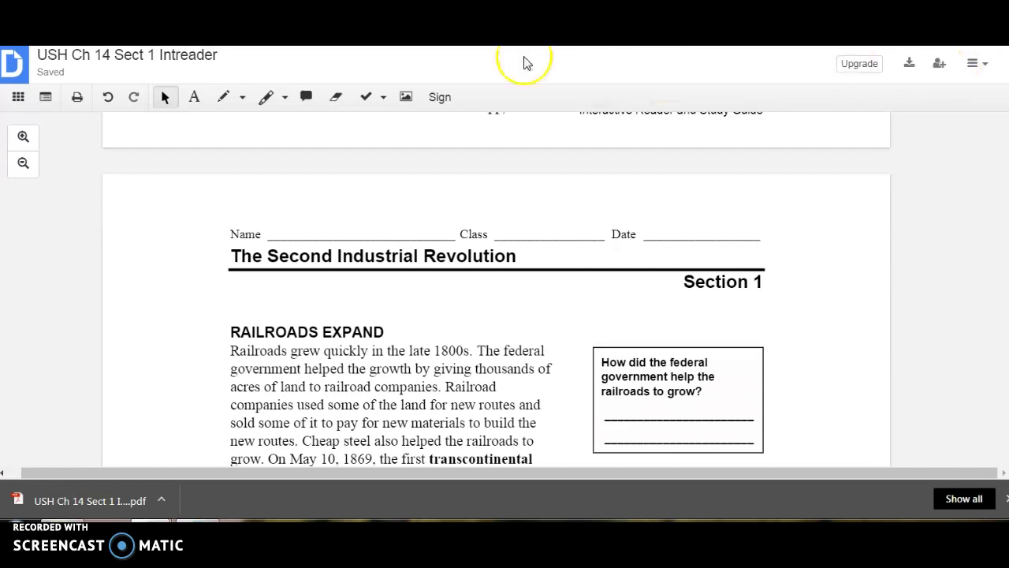
- Set the worksheet's sharing privacy to Public and keep the current account as its owner
click(976, 67)
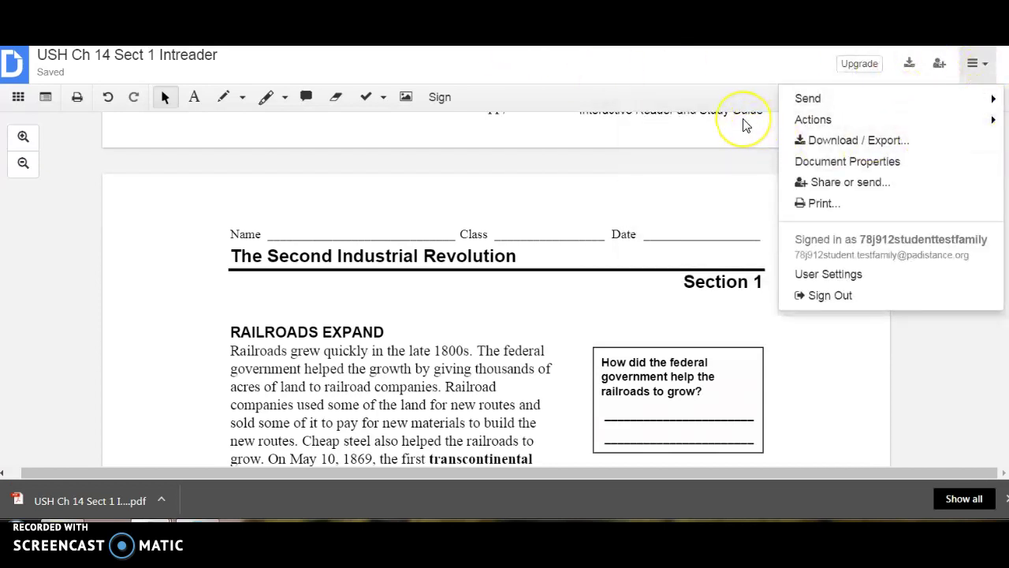
click(852, 189)
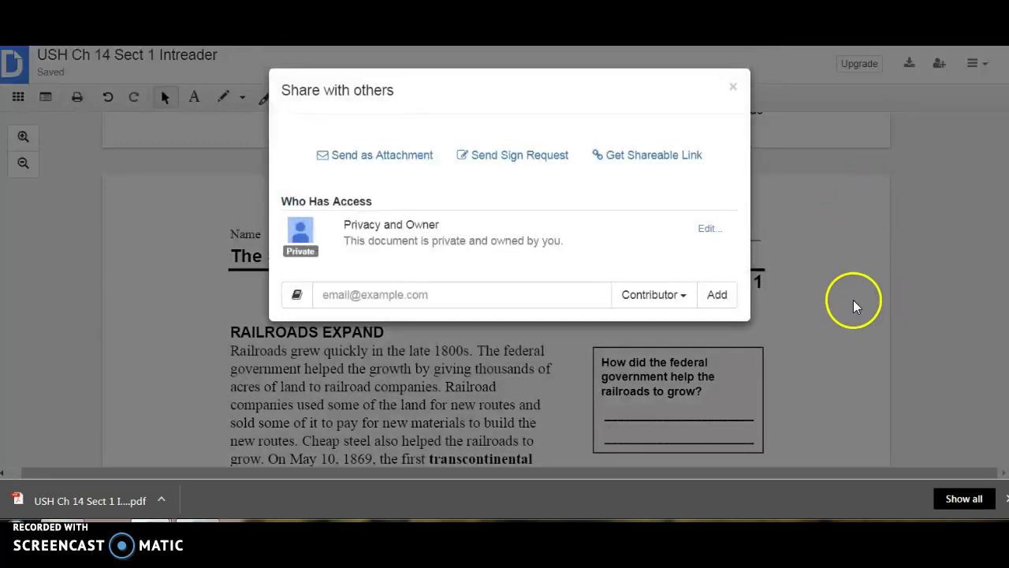
click(713, 237)
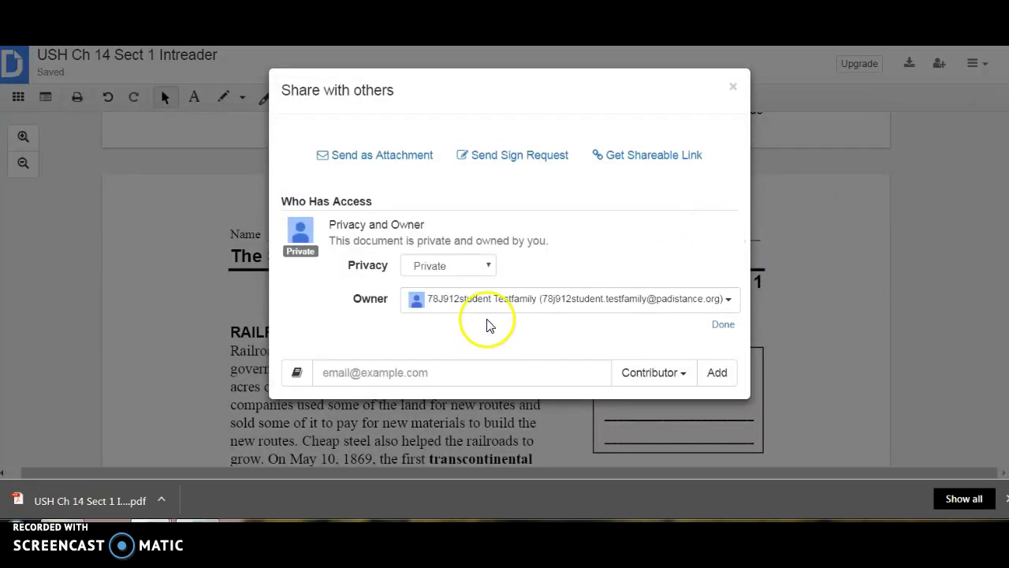
click(486, 266)
click(459, 294)
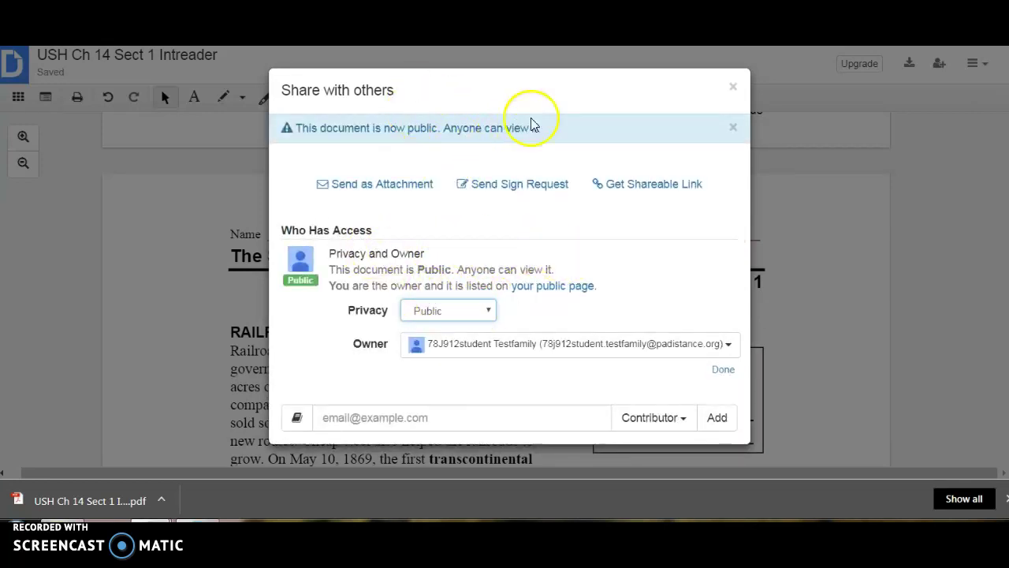
click(444, 352)
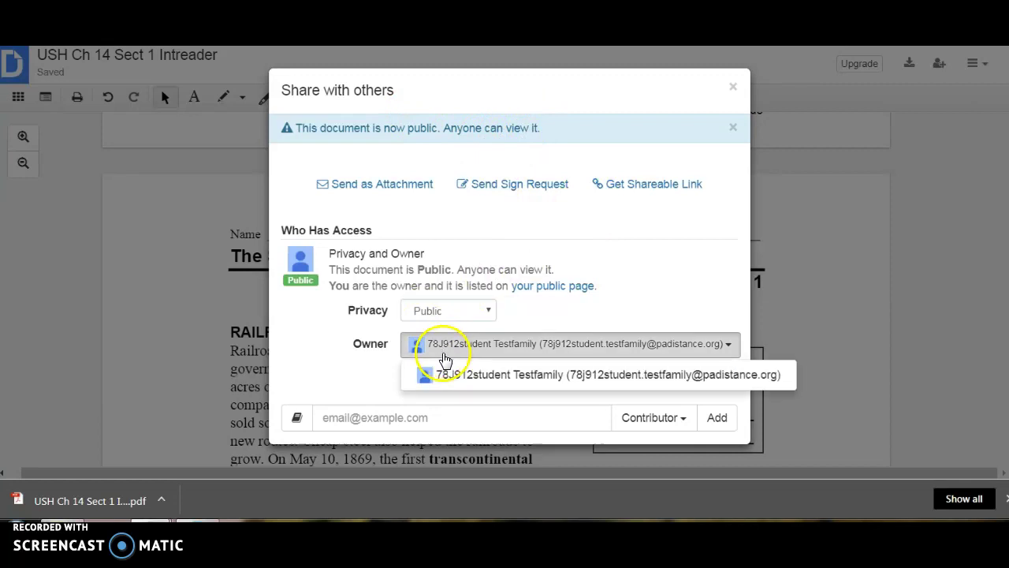
click(442, 375)
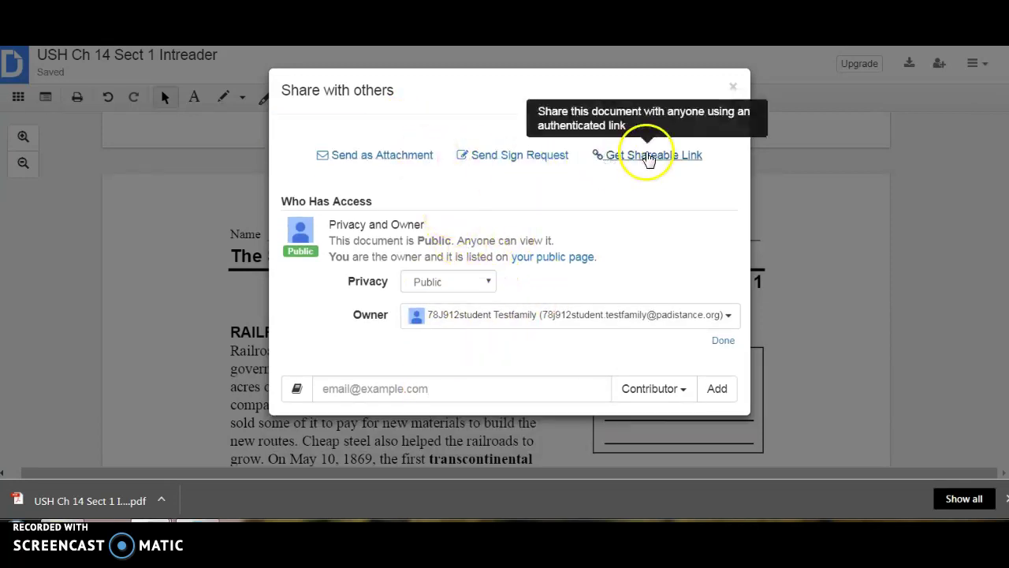
- Generate a shareable link for the worksheet, select its full address and close the sharing settings
click(647, 155)
click(450, 205)
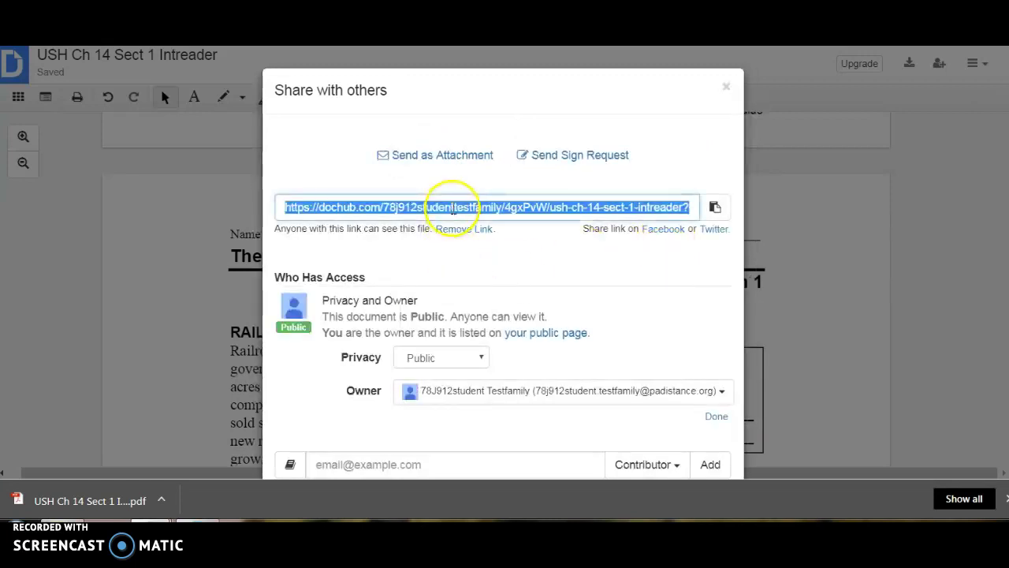
click(725, 87)
- Review the available download and export destinations and the answered oil boom question on the worksheet's first page
click(976, 64)
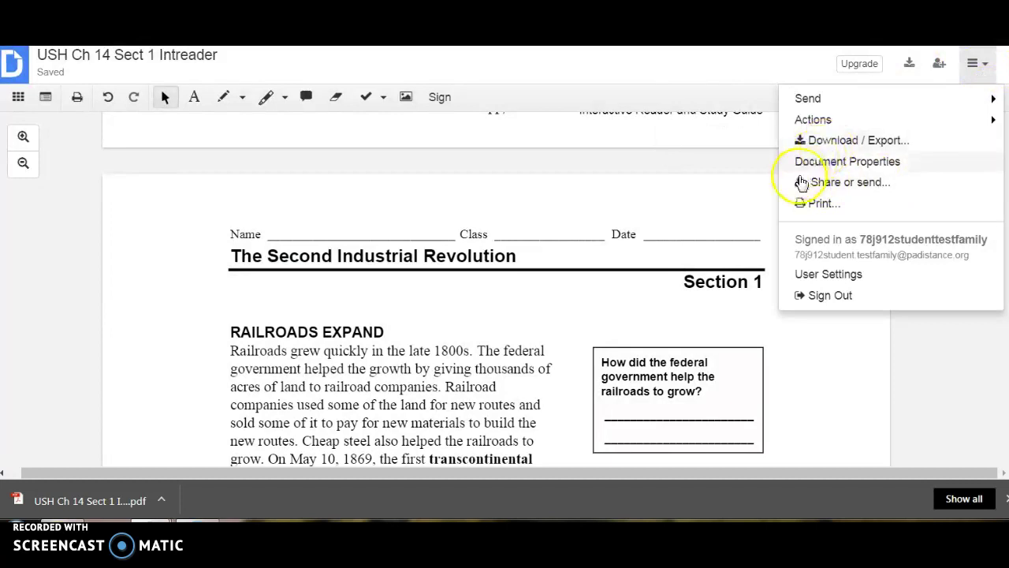
click(828, 142)
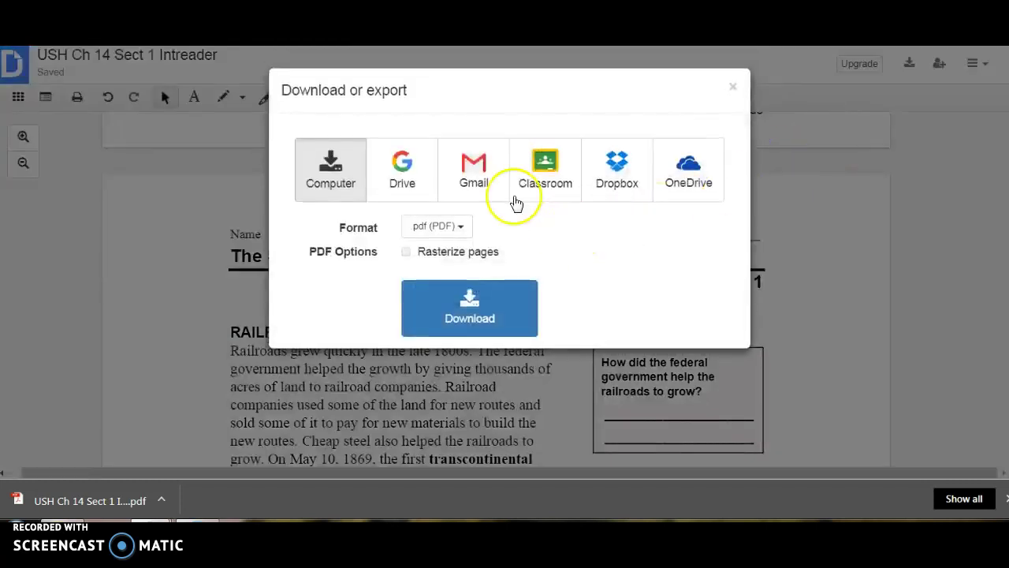
click(734, 86)
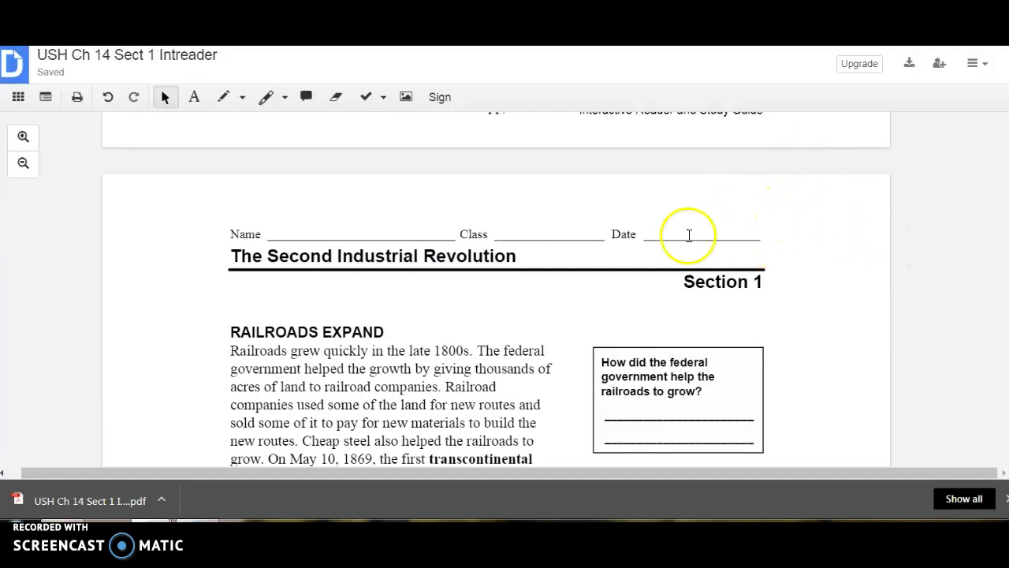
scroll(749, 208, up, 1)
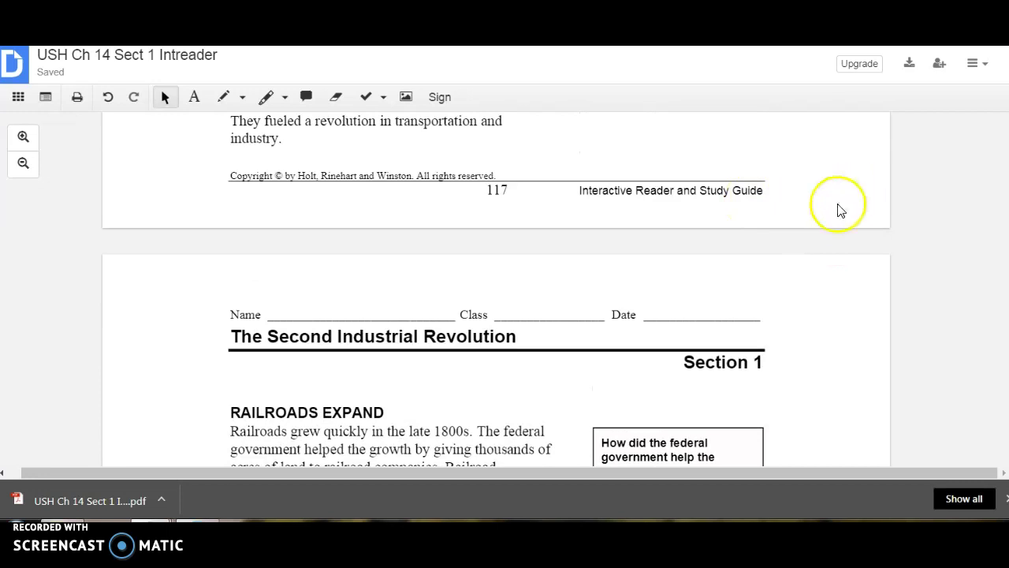
scroll(832, 210, up, 3)
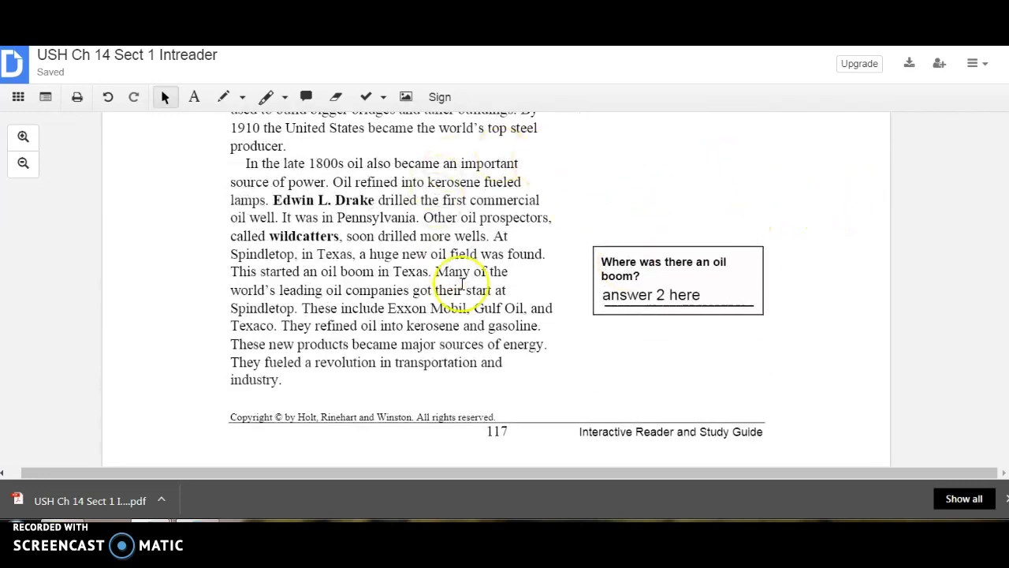